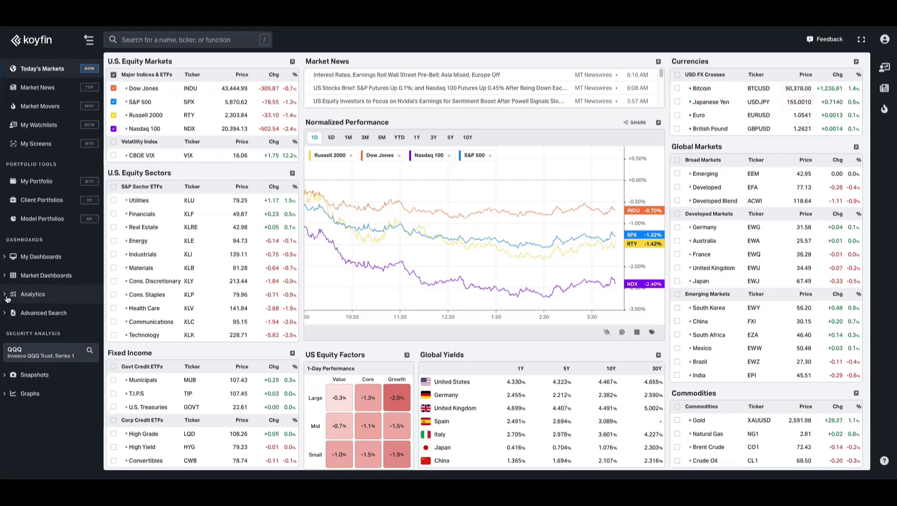
Step: Open the Market Scatter page from the Analytics section of the left sidebar
click(33, 294)
click(30, 350)
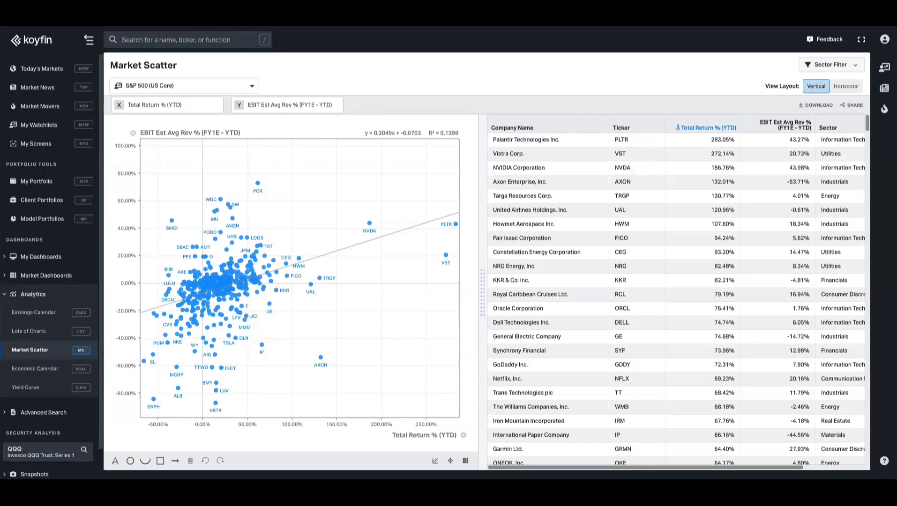
click(435, 461)
click(435, 461)
click(435, 461)
click(435, 462)
click(435, 461)
click(436, 461)
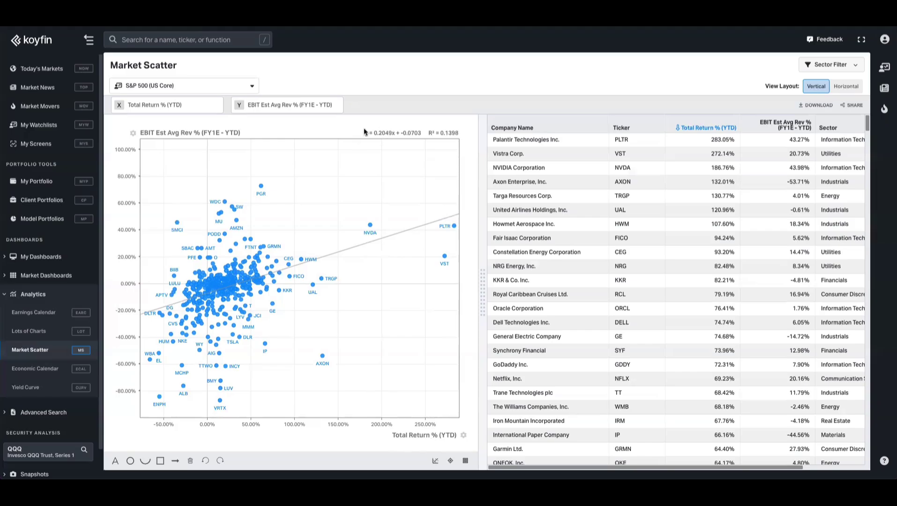
drag(365, 133, 424, 133)
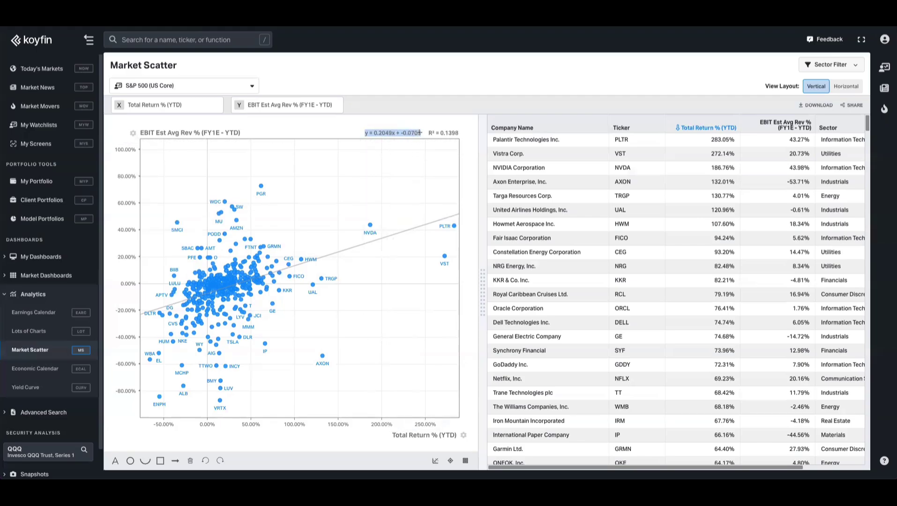
click(421, 132)
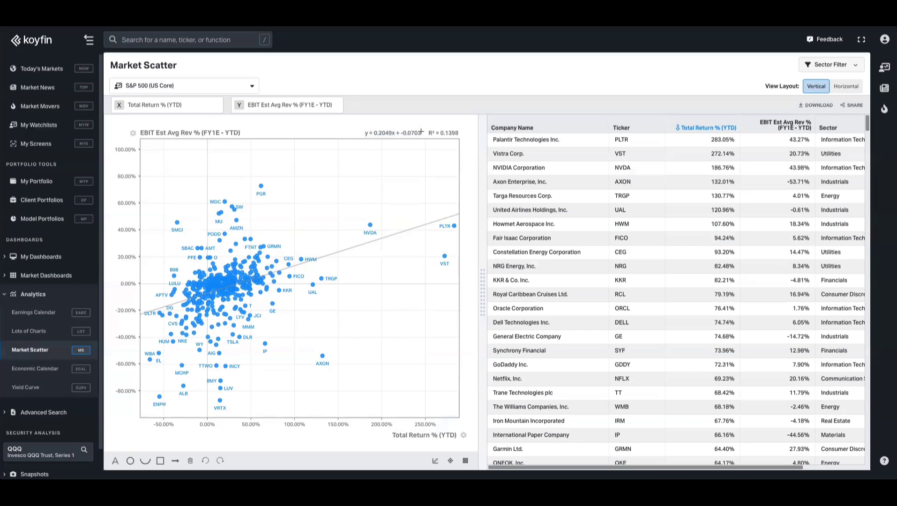
drag(424, 133, 466, 135)
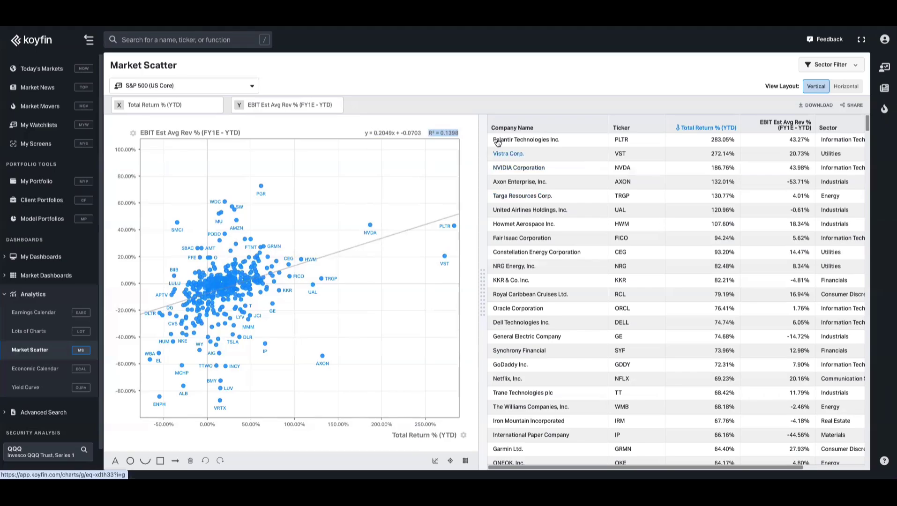
Step: Switch the universe to Russell 2000 (Small-Cap) and set the X axis to Total Return % (10Y)
click(183, 83)
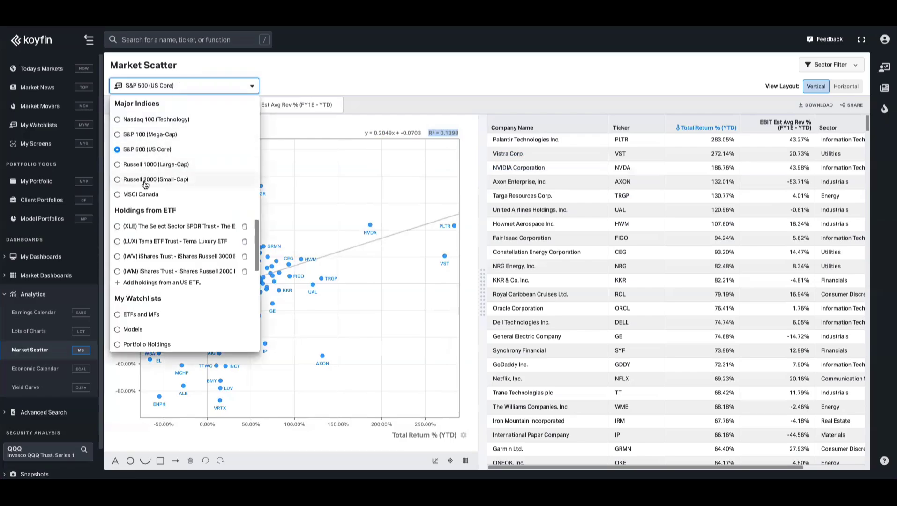
click(145, 183)
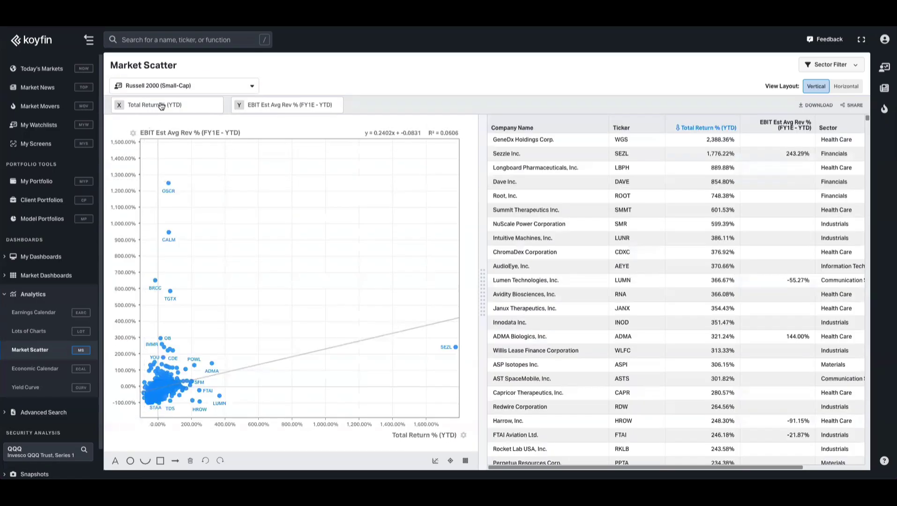
click(140, 104)
text(total ret)
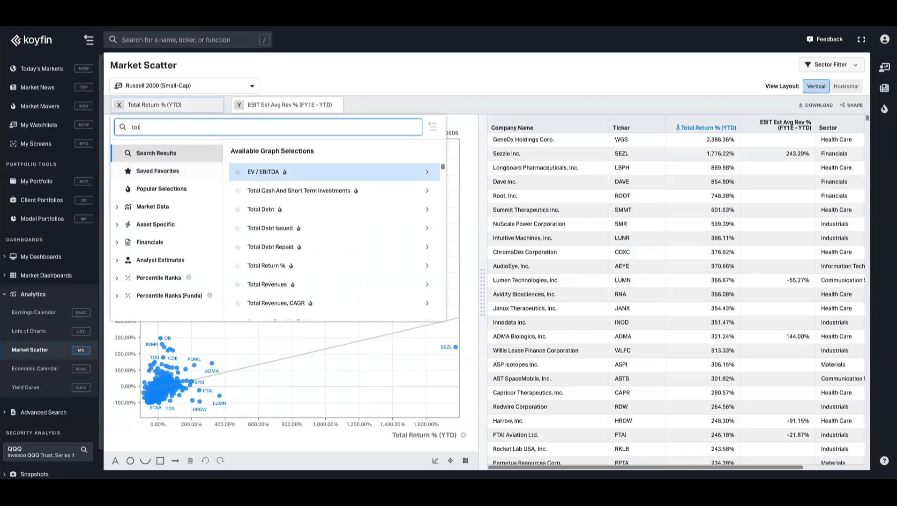
click(267, 170)
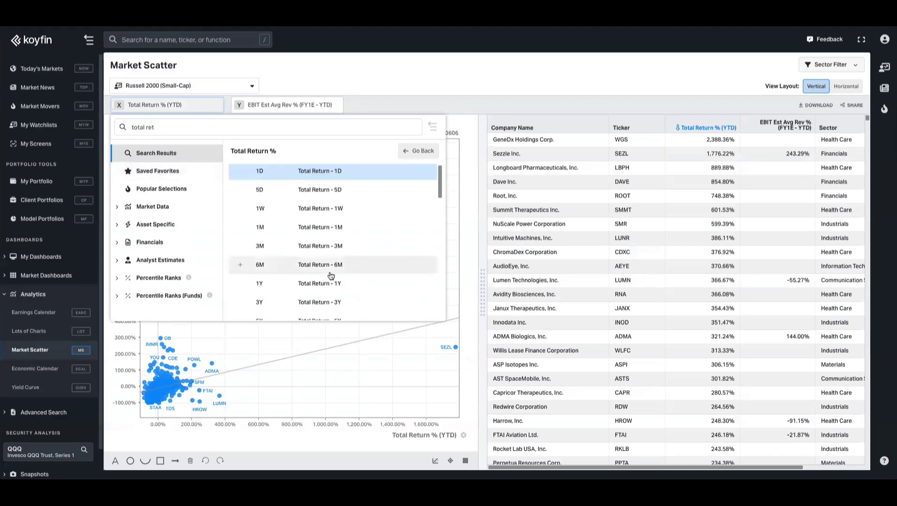
scroll(290, 268, down, 2)
click(291, 269)
Step: Set the Y axis to Basic EPS - Continuing Operations, CAGR (10Y FY)
click(280, 109)
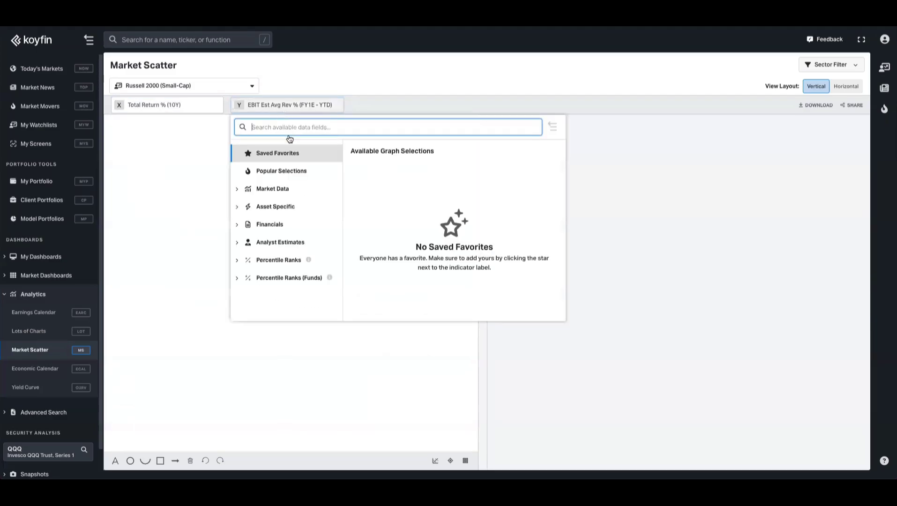
text(basic eps)
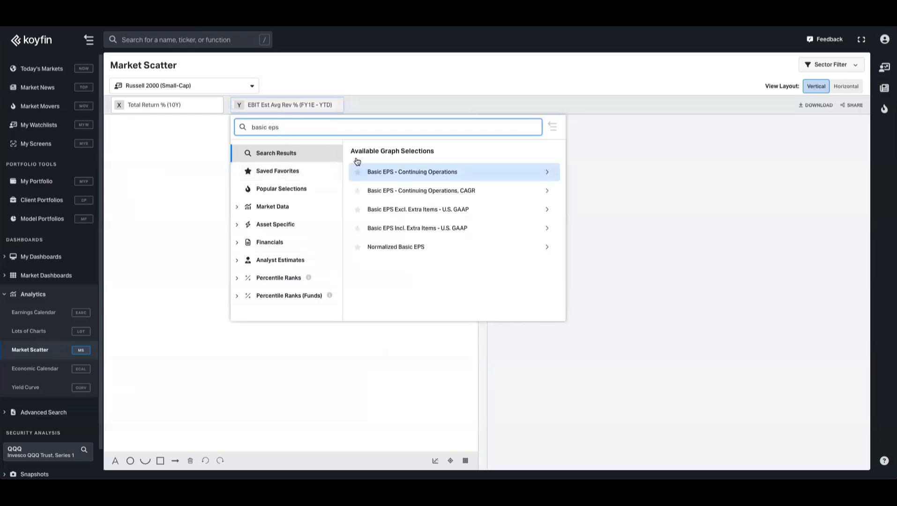
click(386, 190)
scroll(407, 255, down, 3)
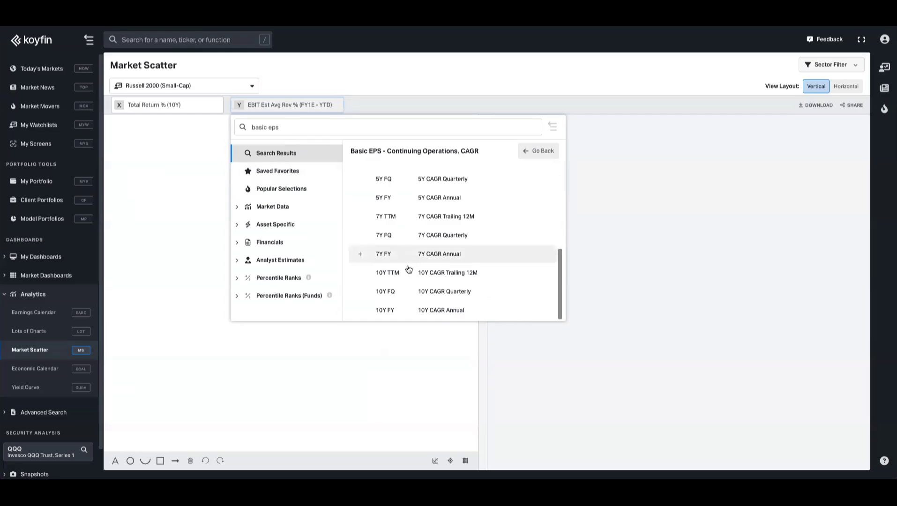
click(432, 272)
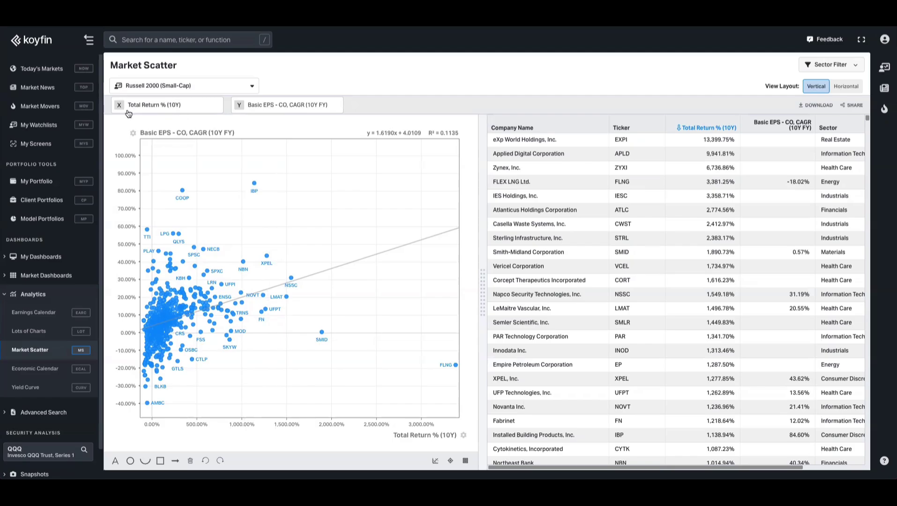
Step: Swap the axes so 10Y EPS CAGR is on X and 10Y total return on Y
click(163, 111)
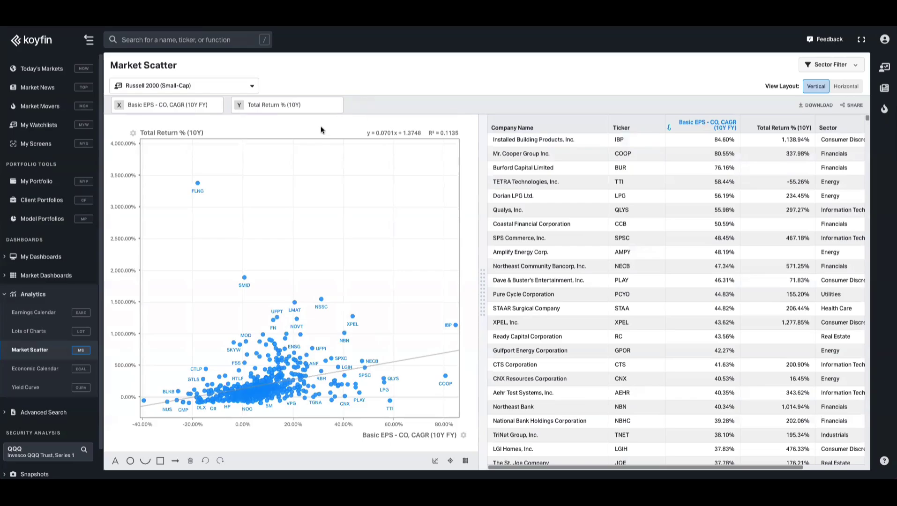
right_click(345, 177)
click(344, 282)
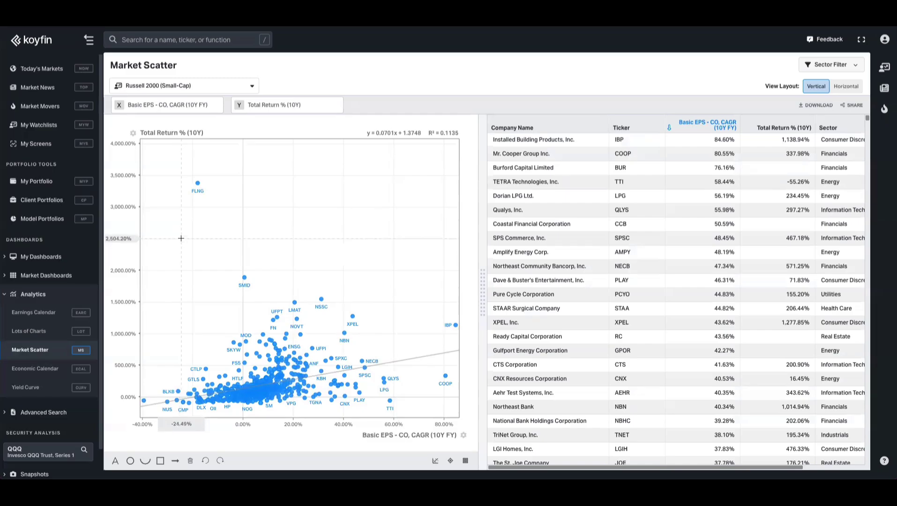
drag(367, 132, 459, 133)
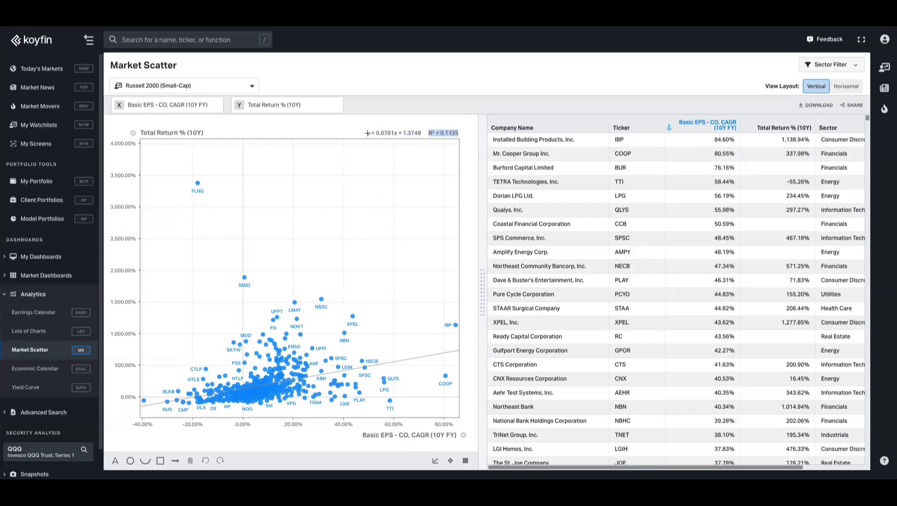
drag(366, 133, 421, 133)
drag(365, 133, 371, 133)
drag(376, 133, 398, 135)
click(395, 133)
drag(376, 134, 392, 134)
click(378, 138)
drag(401, 133, 422, 133)
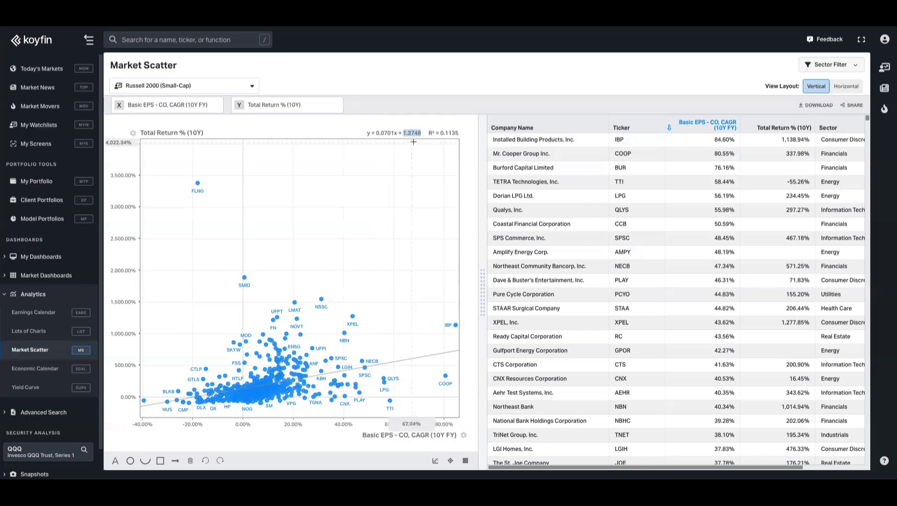
click(424, 132)
drag(424, 131, 465, 134)
click(468, 155)
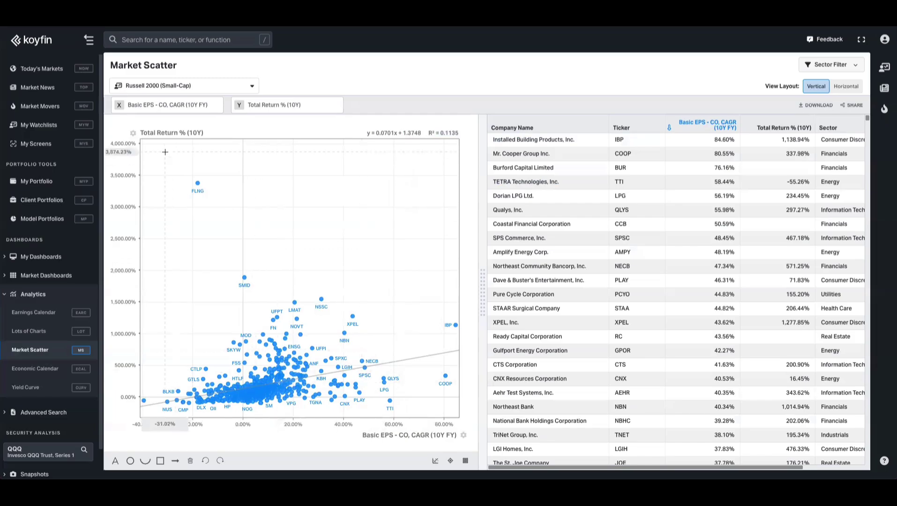
drag(427, 132, 462, 133)
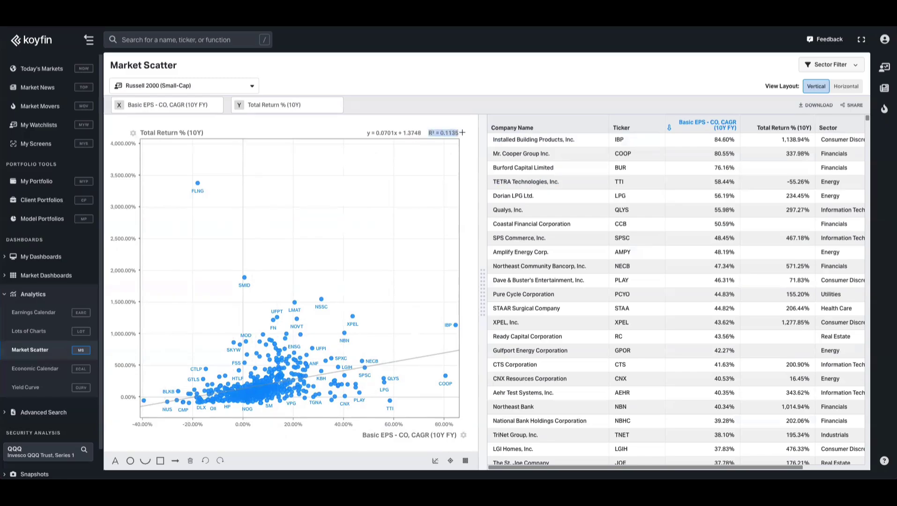